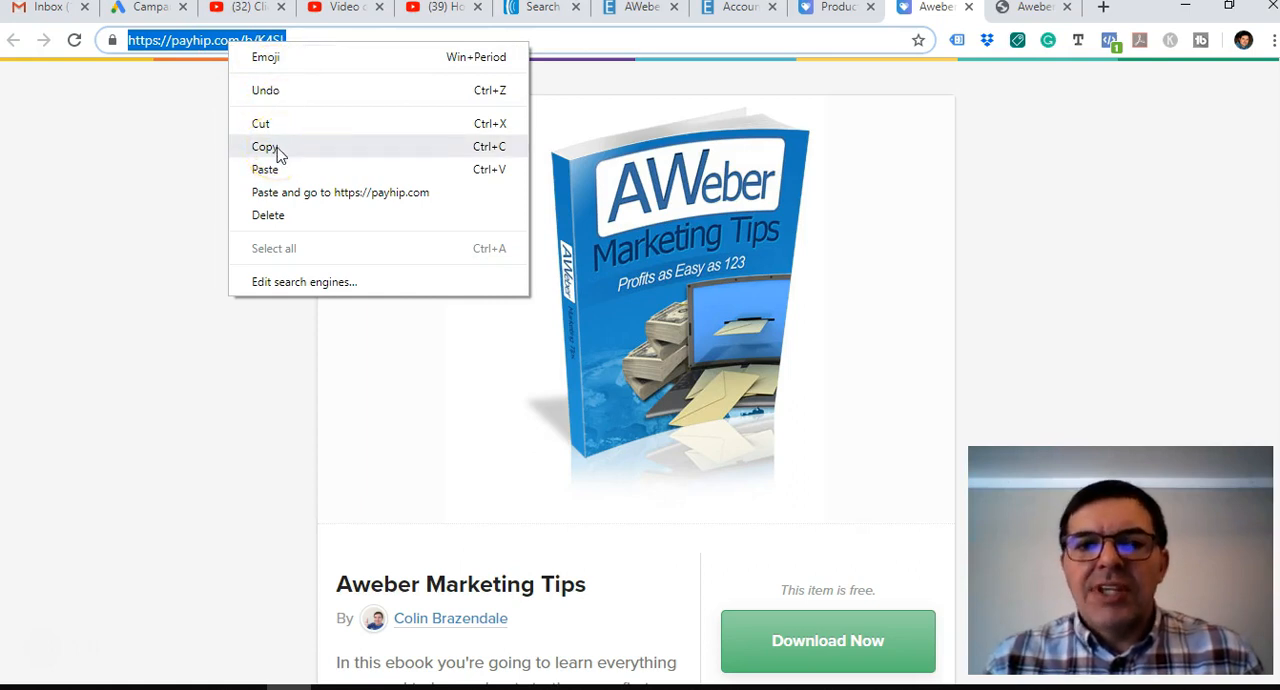
Copy the web address of the Aweber Marketing Tips download page on Payhip and look over the page.
left_click(266, 147)
scroll(648, 335, "down", 4)
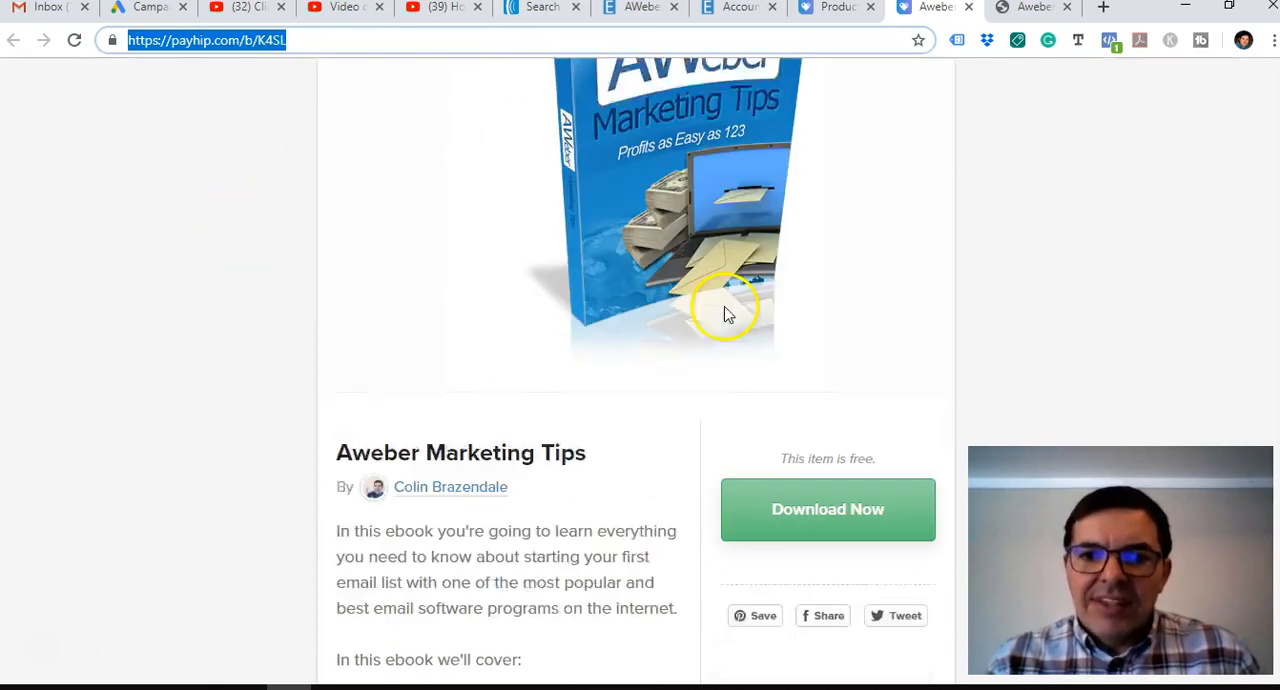
scroll(647, 335, "down", 2)
scroll(646, 337, "up", 4)
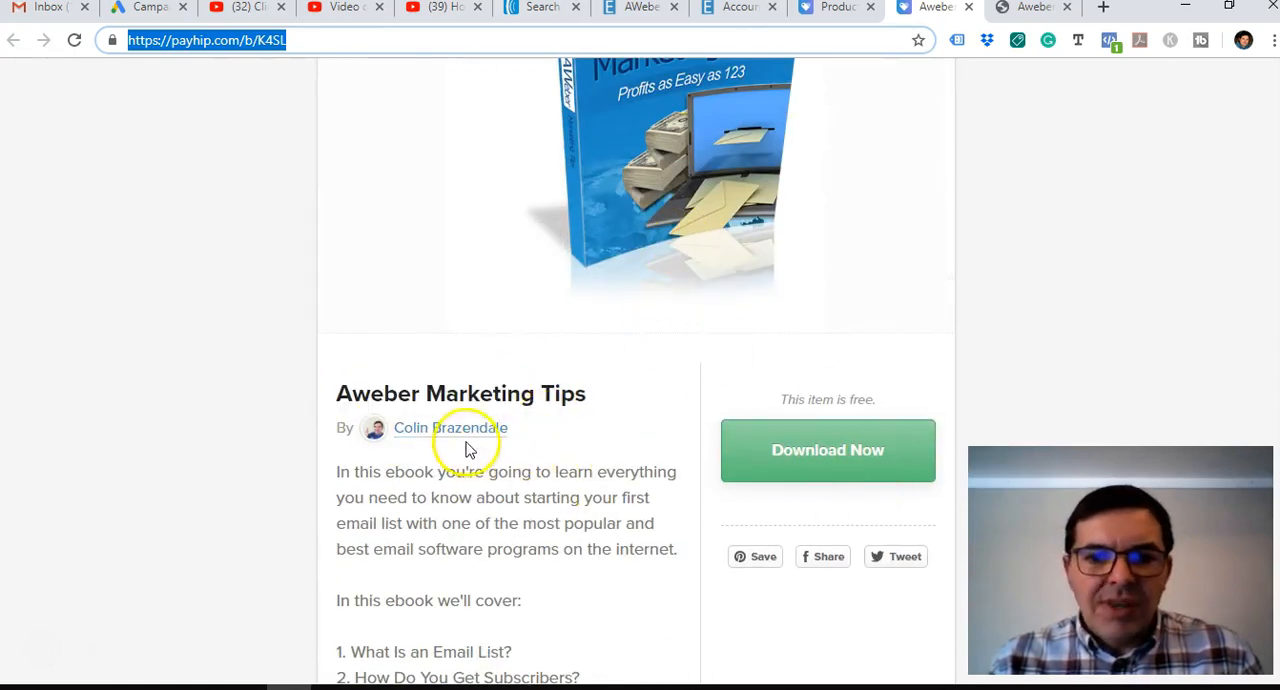
scroll(700, 225, "up", 2)
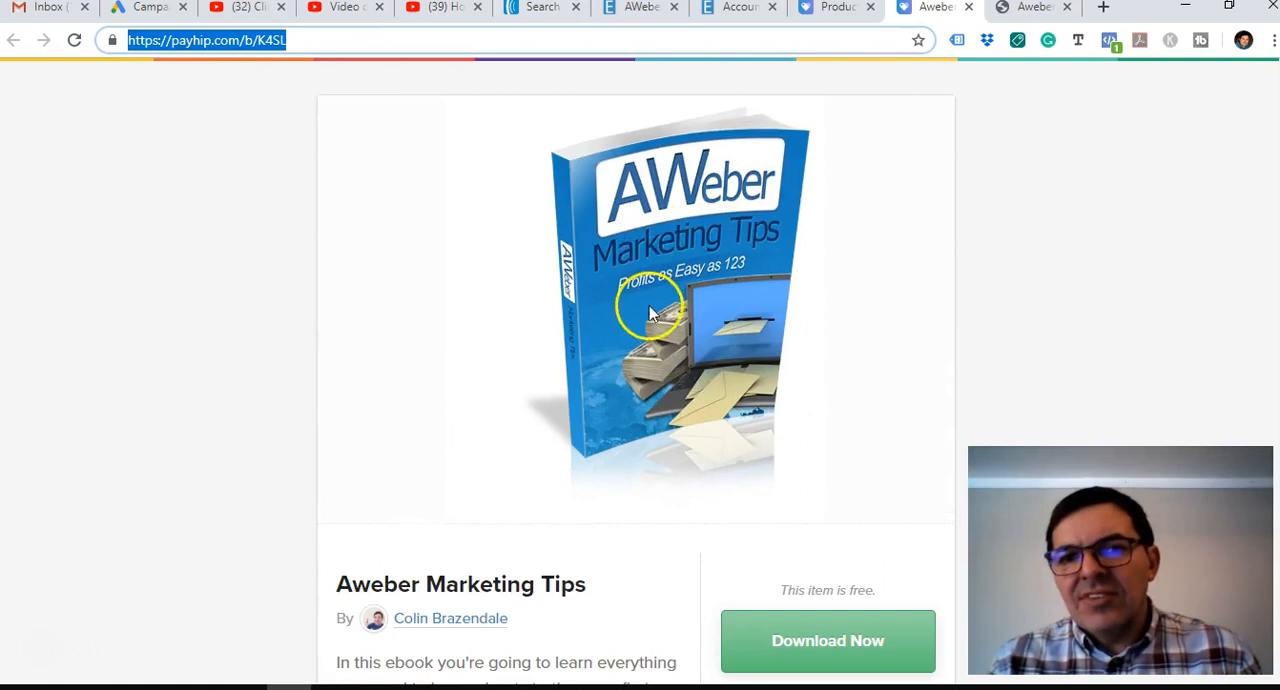
scroll(695, 300, "down", 2)
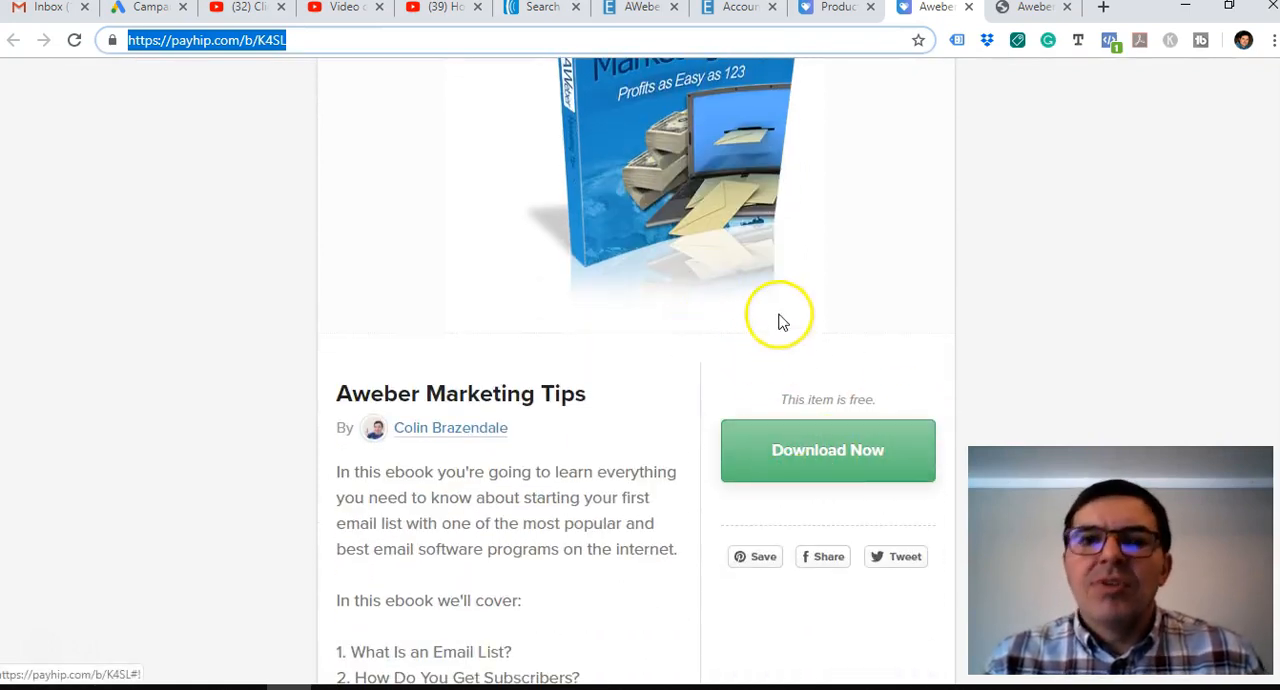
scroll(494, 250, "up", 2)
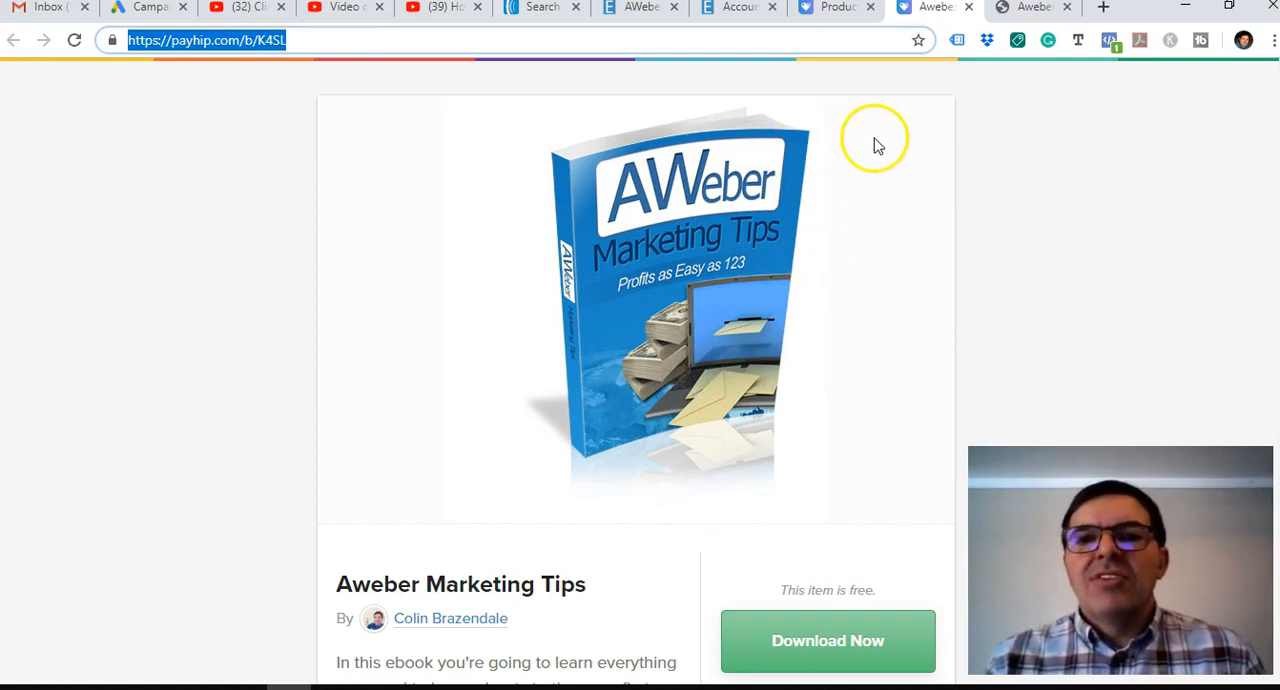
Switch to AWeber and open the list settings for the Free Ebook on Build a List list.
left_click(537, 9)
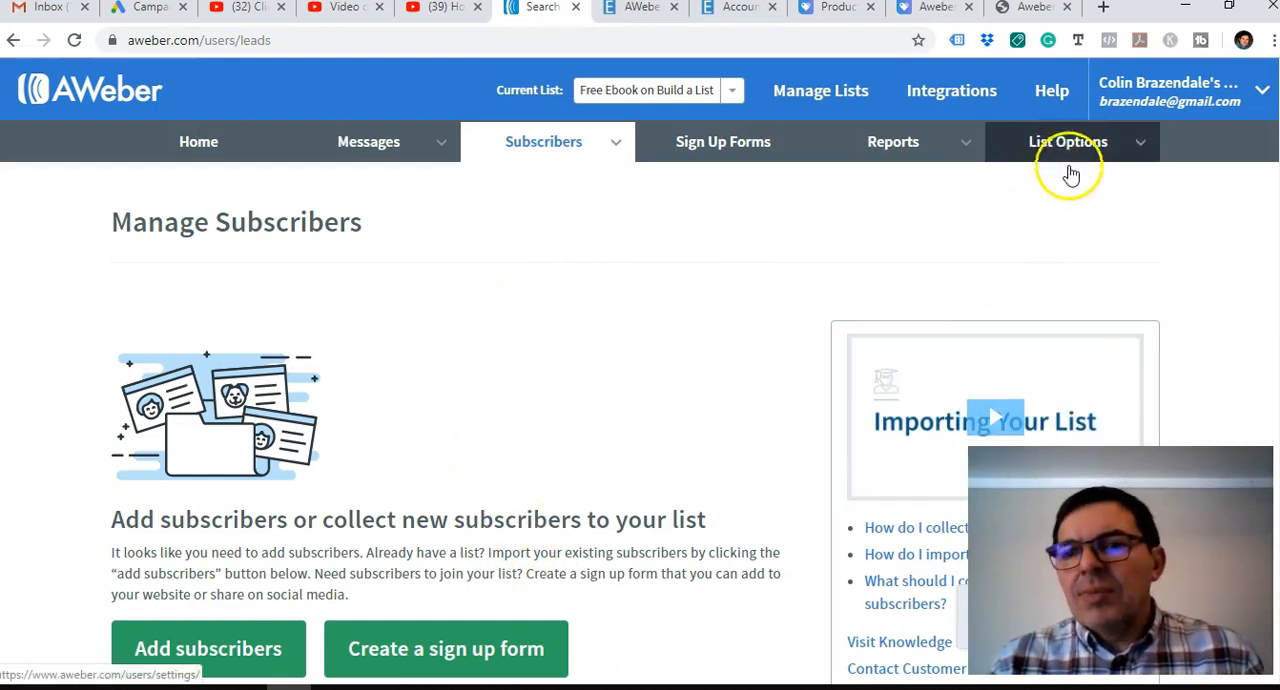
mouse_move(1065, 145)
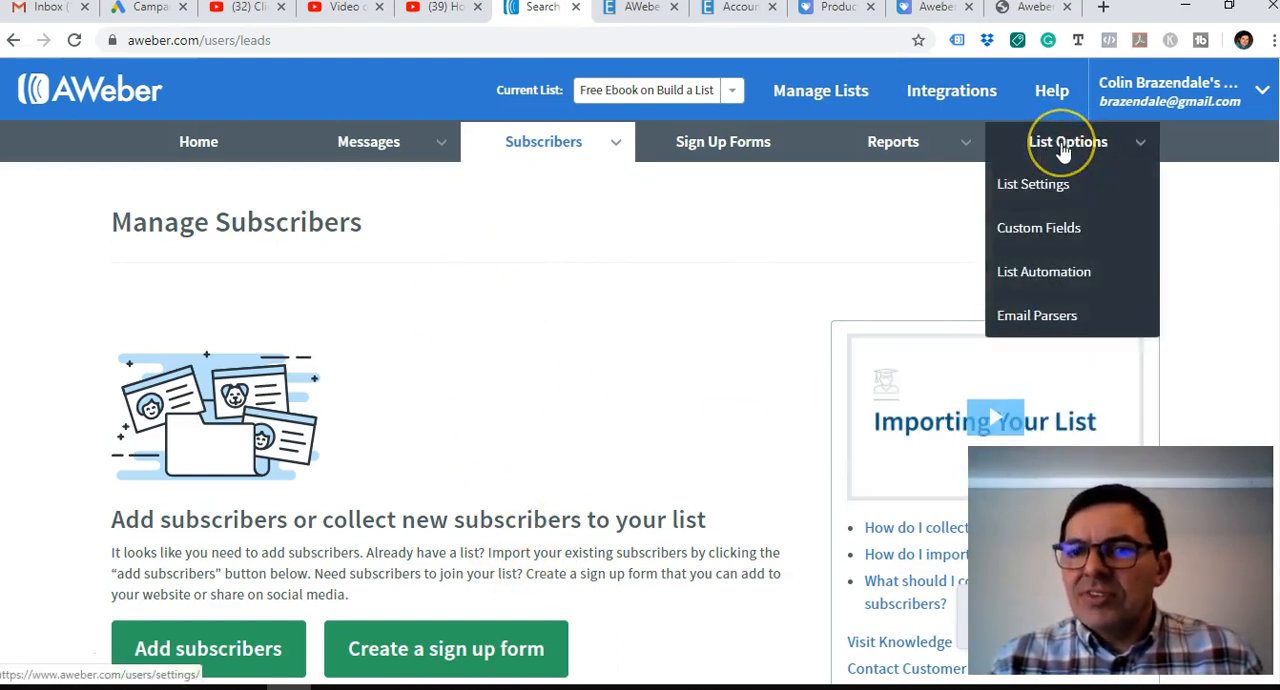
left_click(1045, 188)
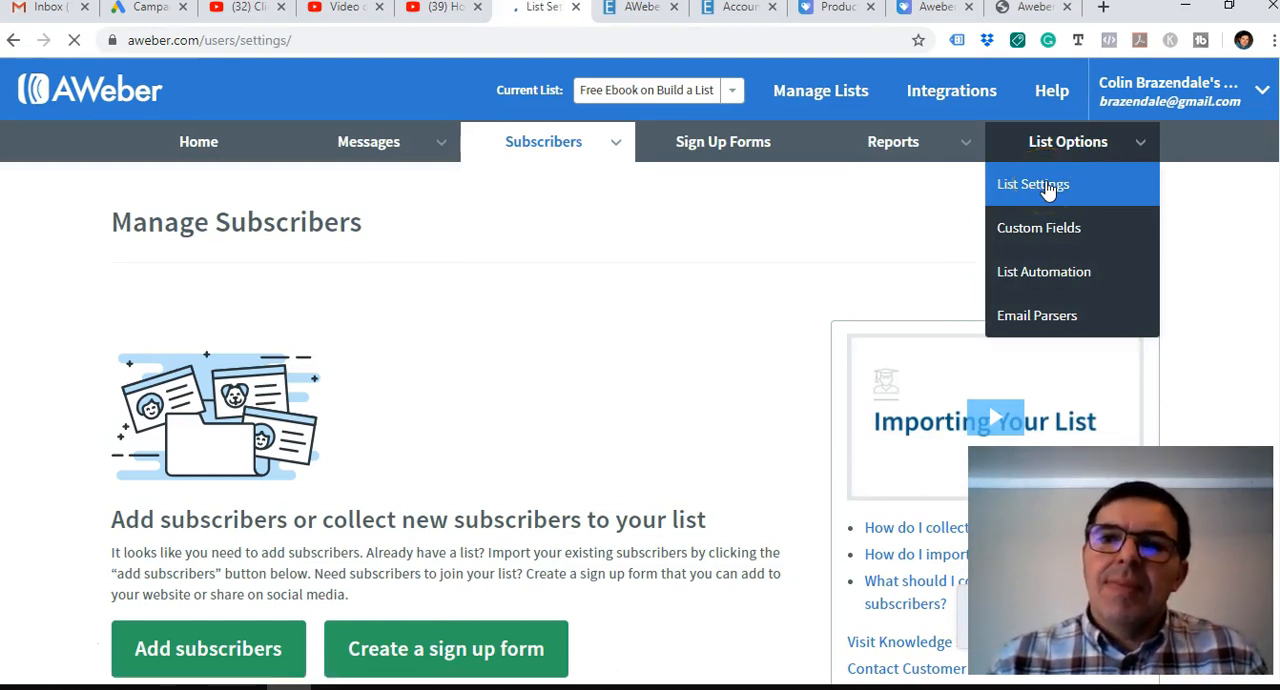
Review the list's basic settings, including its name, description, sender details, contact address and notifications.
left_click(729, 303)
scroll(728, 306, "down", 1)
left_click(434, 305)
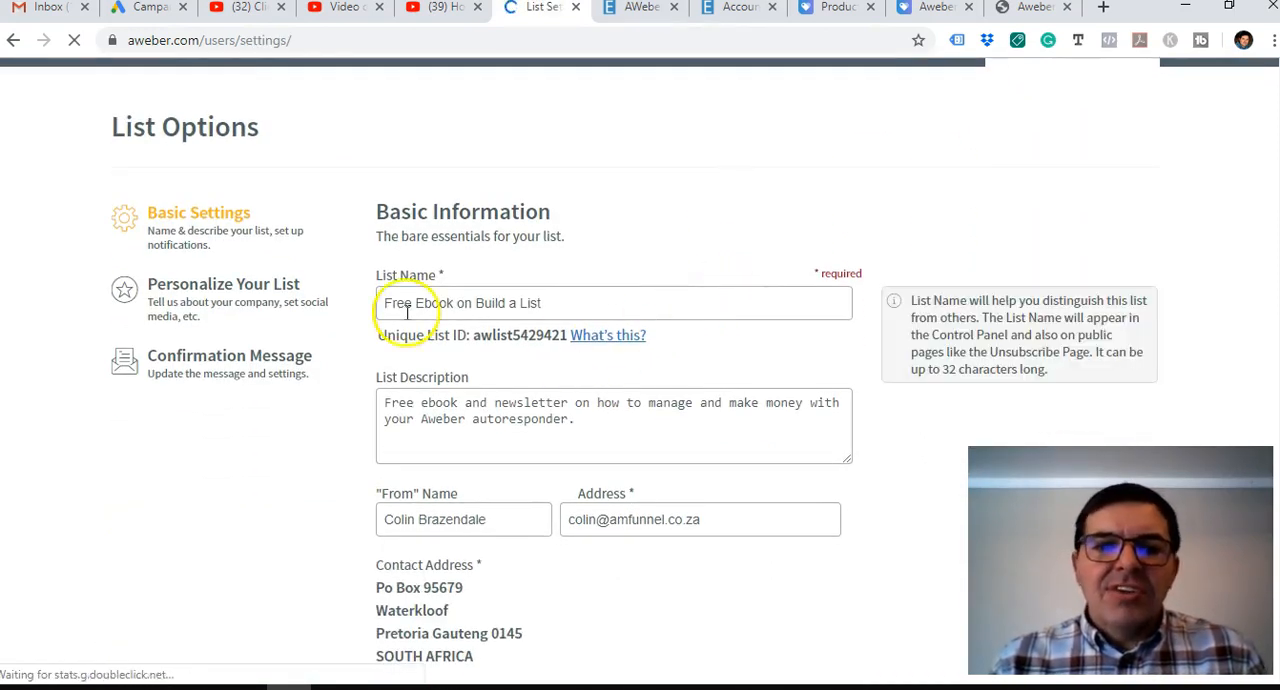
left_click(410, 412)
scroll(410, 440, "down", 1)
left_click(430, 420)
left_click(616, 418)
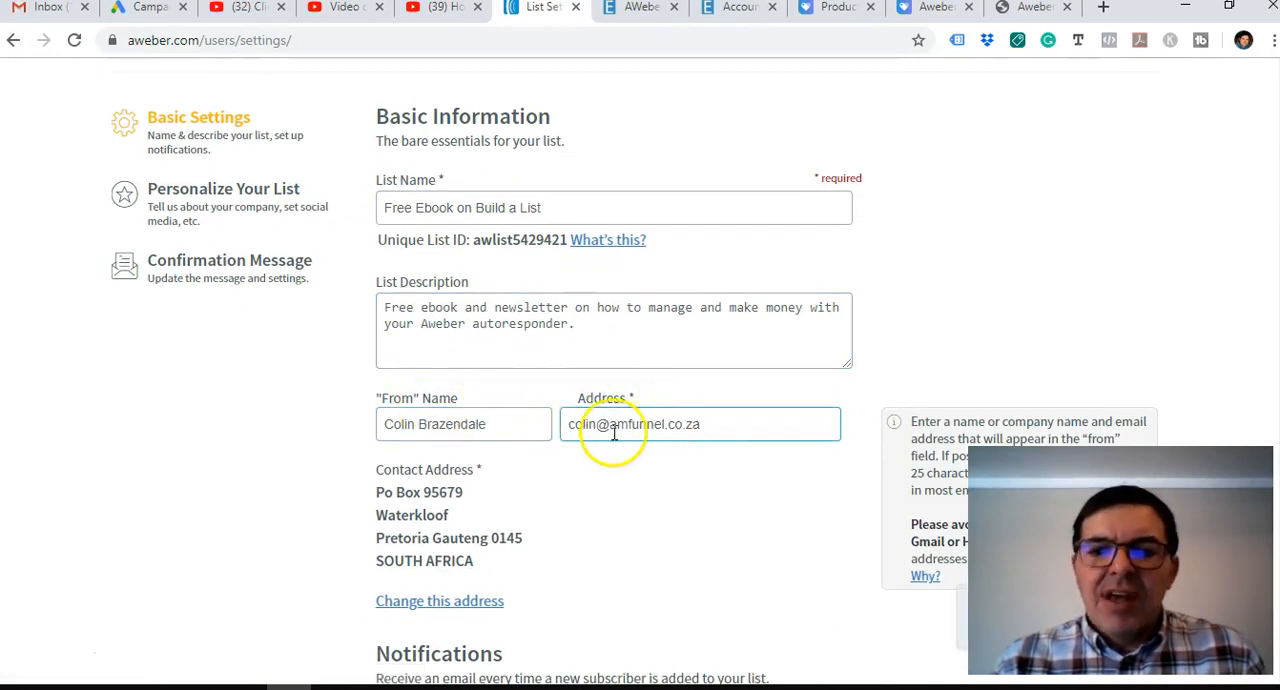
scroll(614, 429, "down", 1)
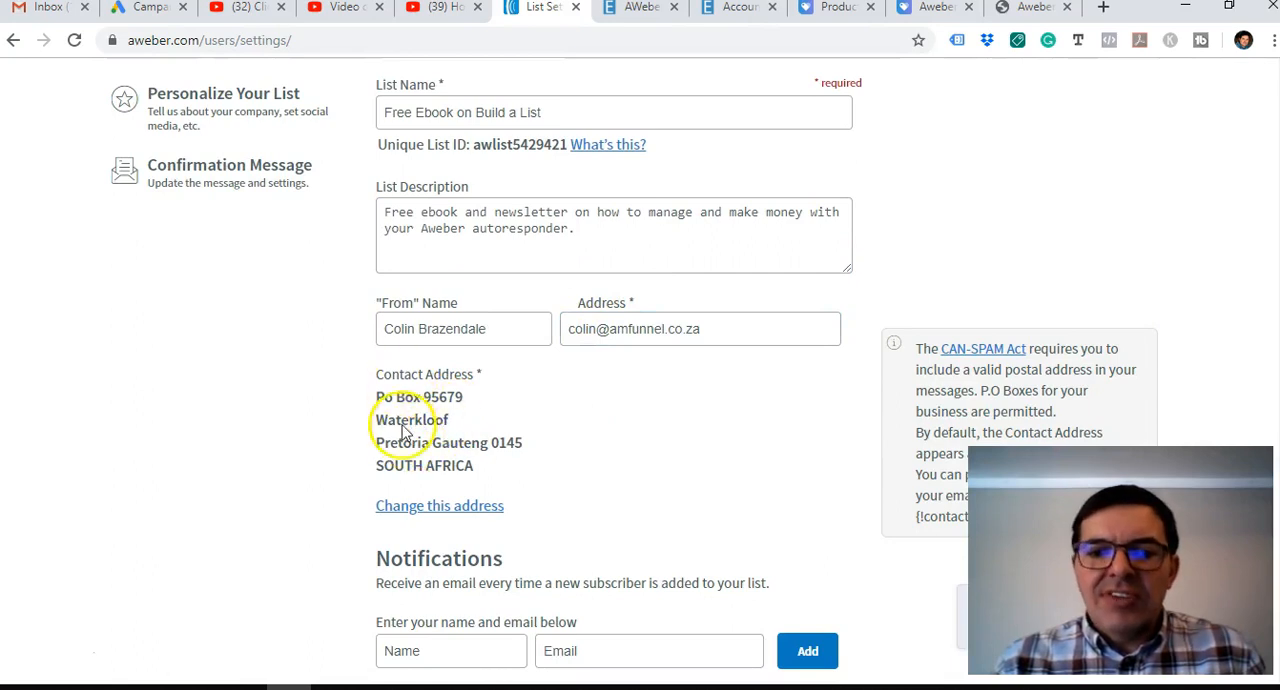
scroll(571, 405, "down", 1)
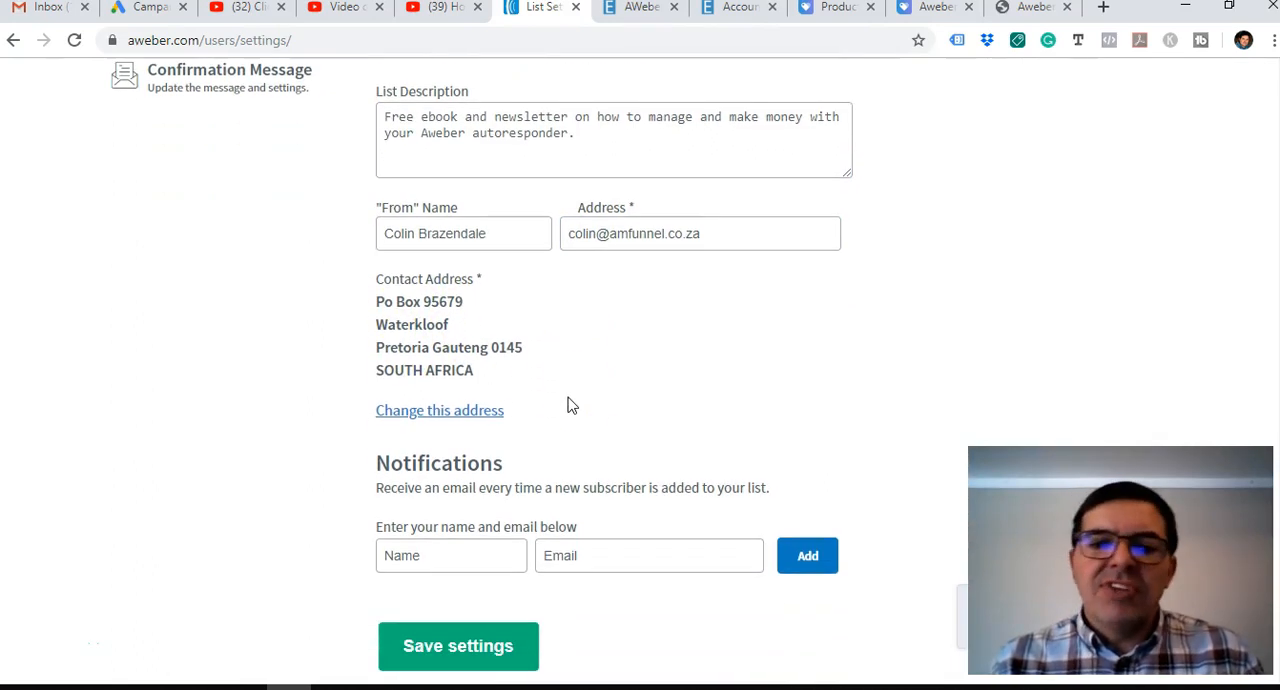
scroll(605, 392, "up", 3)
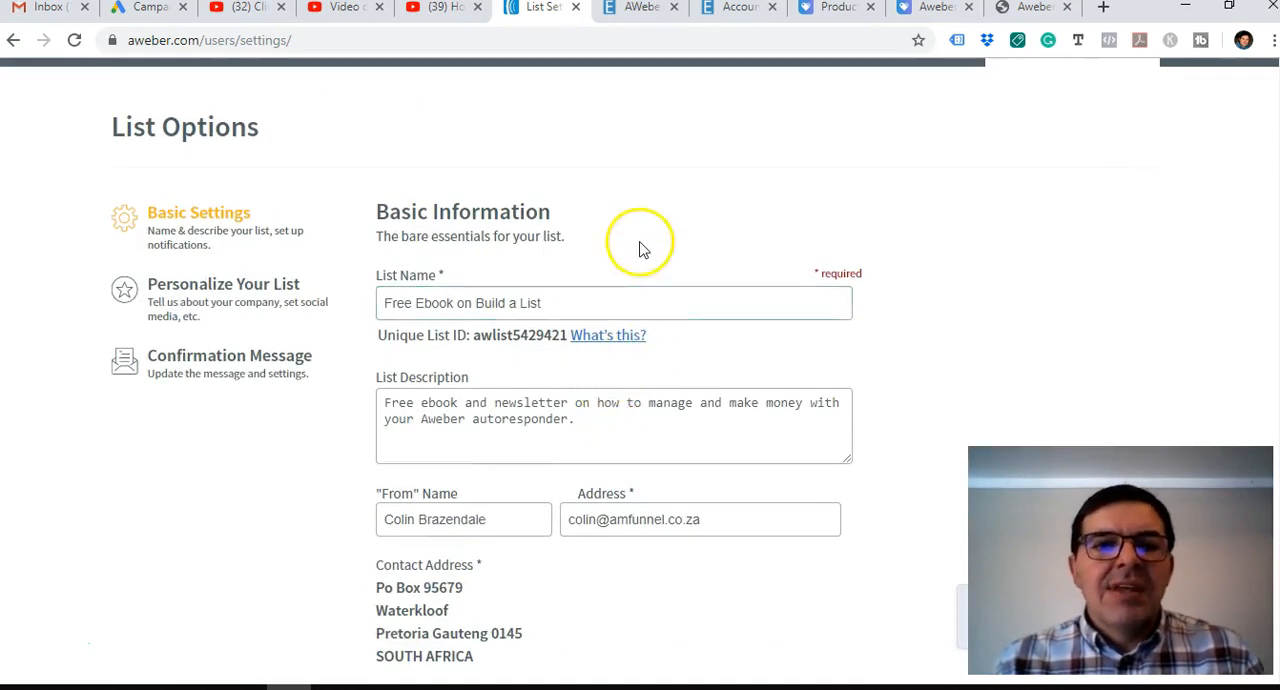
In the list's personalization settings, enter an email signature with the sender's full name and e-mail address, and save the settings.
left_click(223, 292)
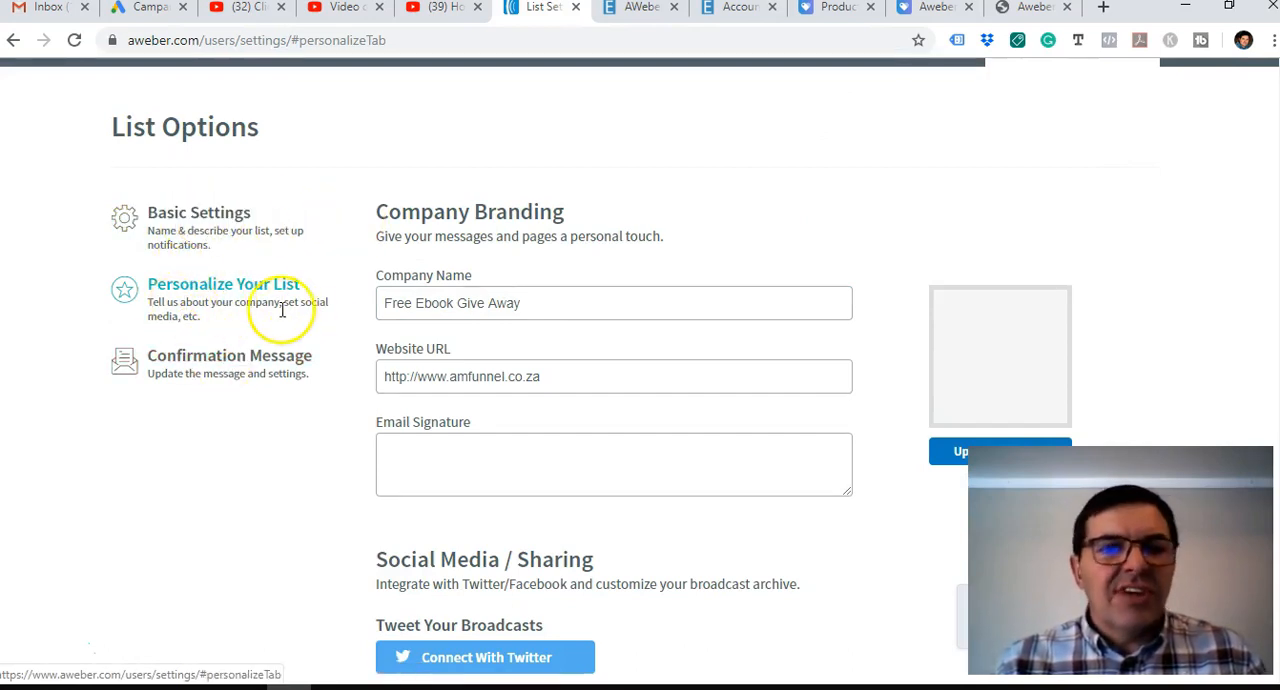
left_click(430, 308)
left_click(400, 378)
scroll(545, 390, "down", 1)
left_click(545, 393)
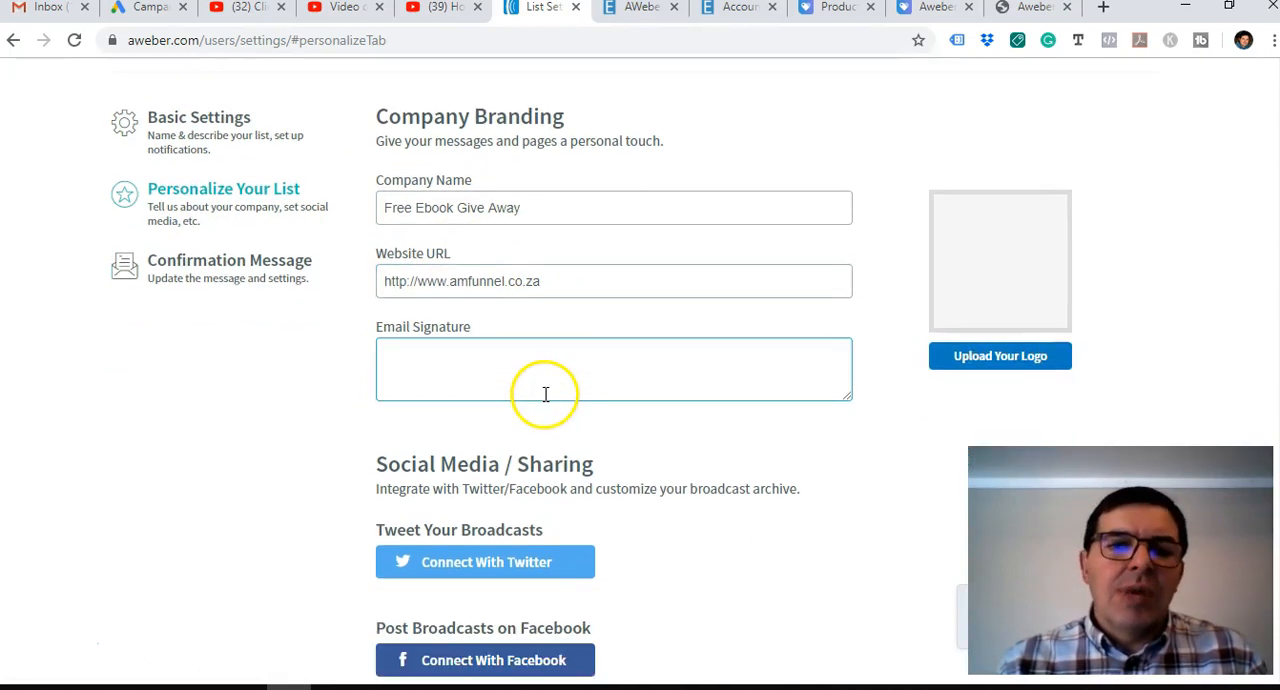
left_click(466, 279)
left_click(555, 417)
left_click(470, 365)
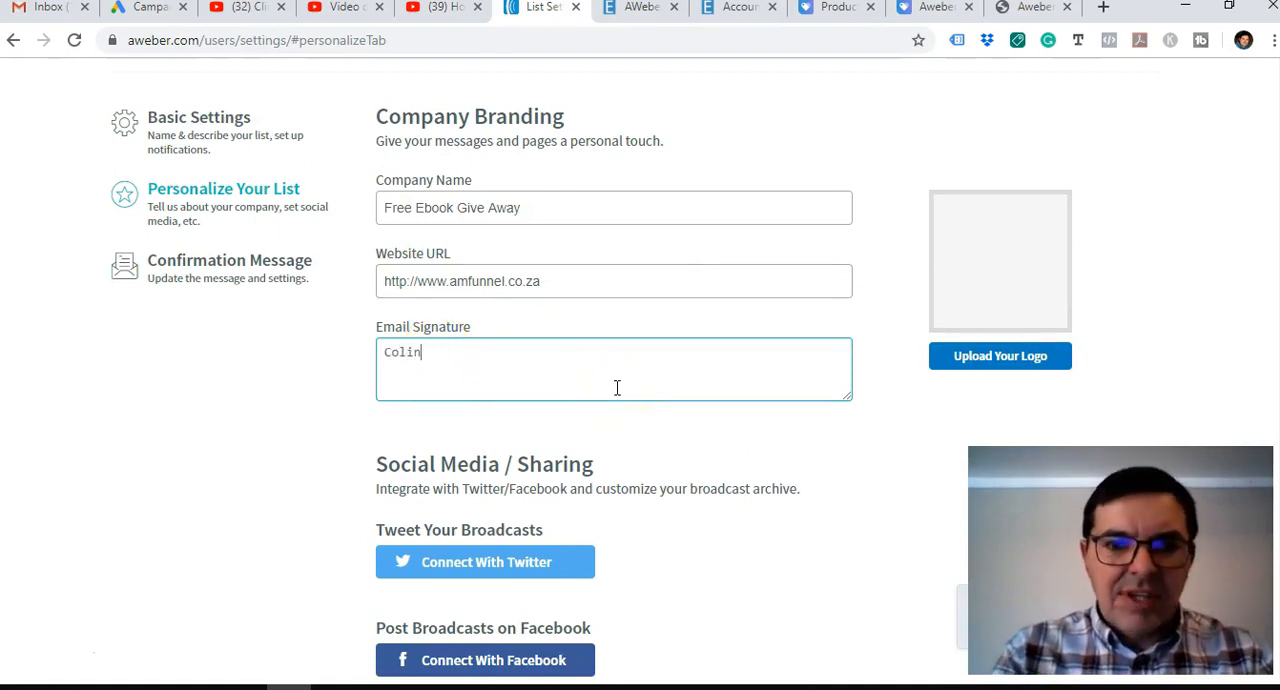
type("Brazendale")
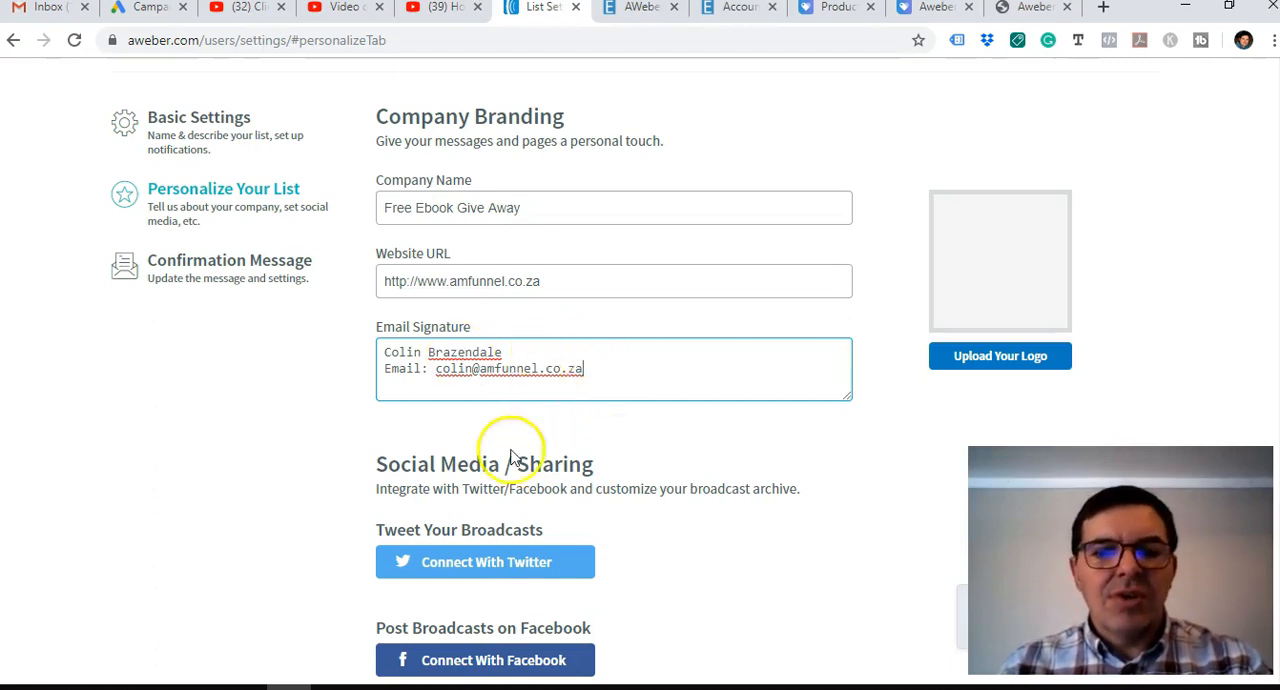
scroll(268, 437, "down", 3)
scroll(268, 437, "down", 6)
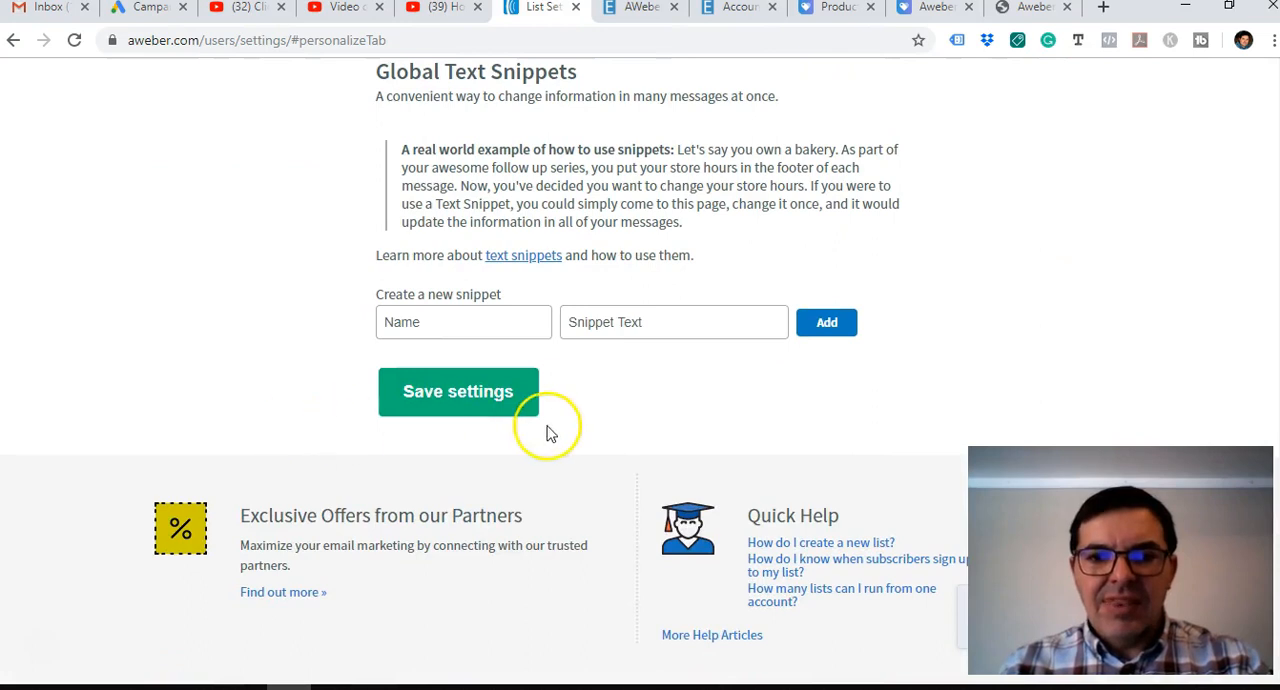
left_click(458, 388)
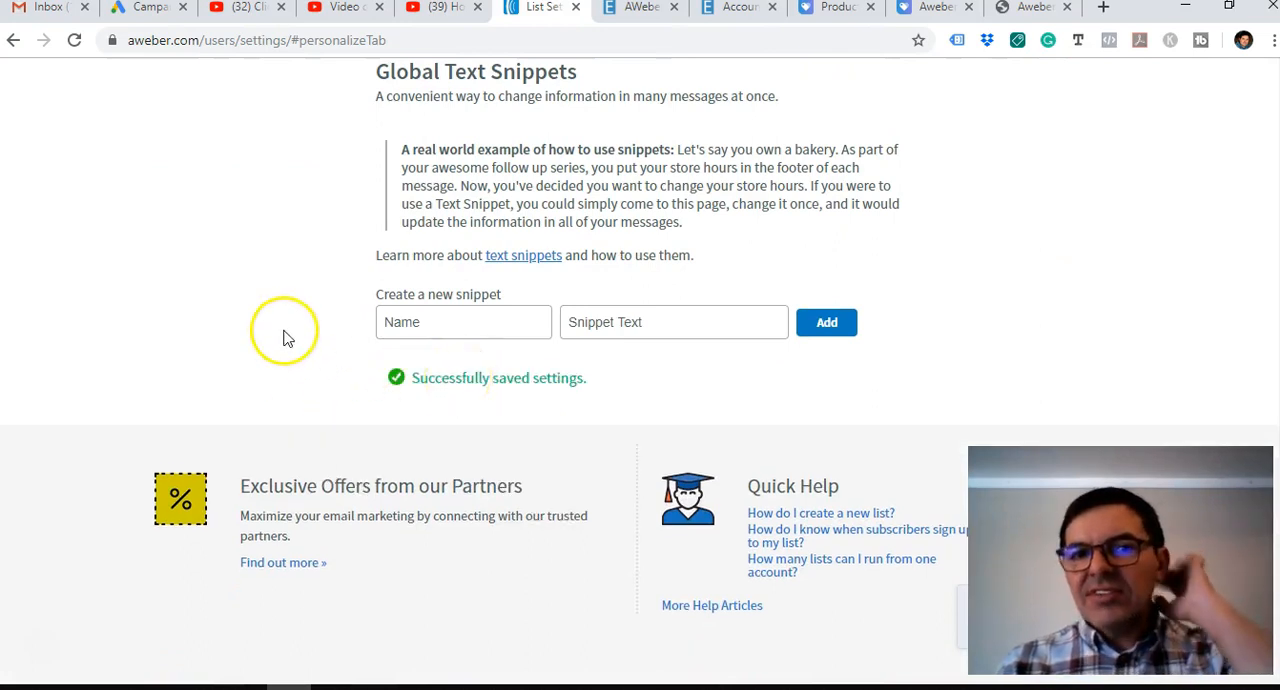
In the confirmation message settings, turn off sending the confirmation message for AWeber sign up forms and confirm the change.
scroll(283, 338, "up", 10)
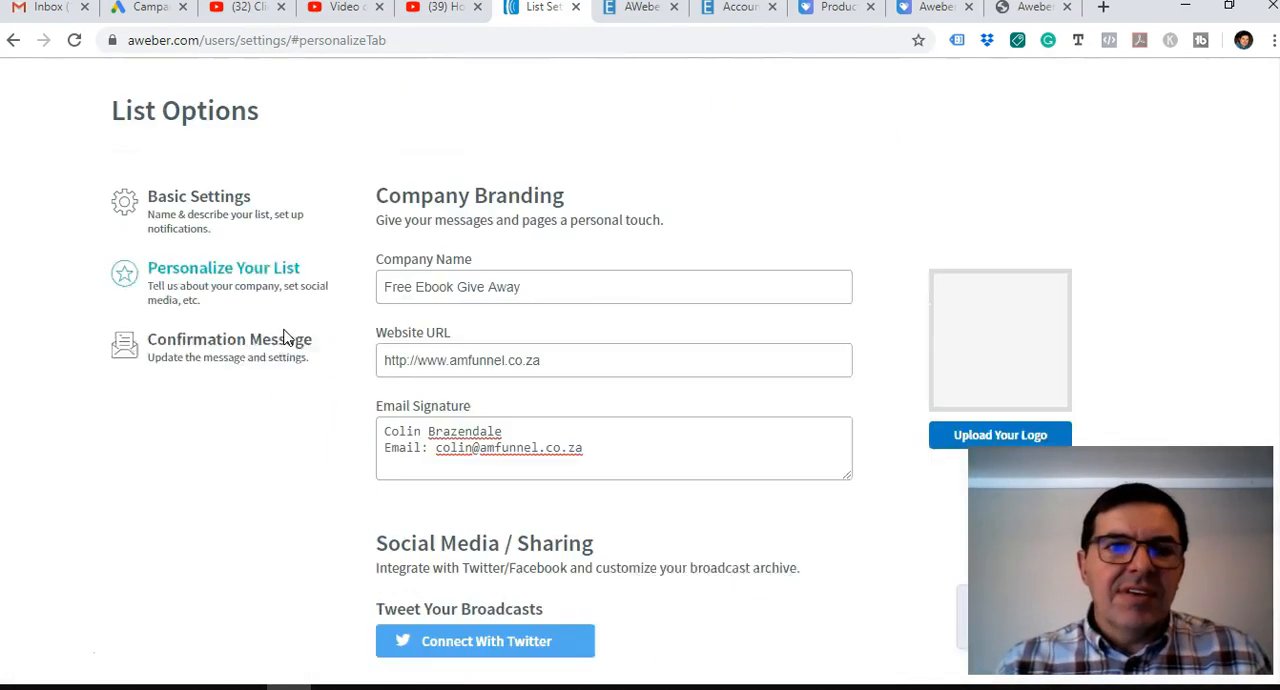
left_click(218, 362)
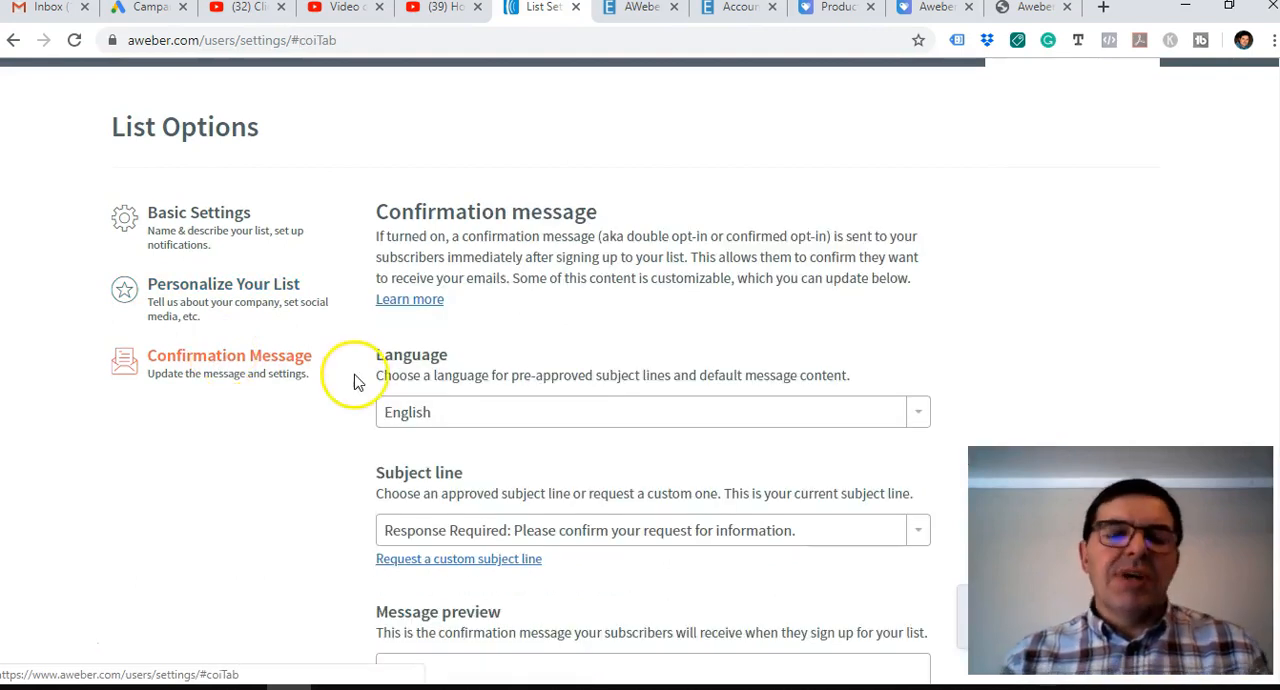
scroll(295, 460, "down", 1)
scroll(295, 462, "down", 1)
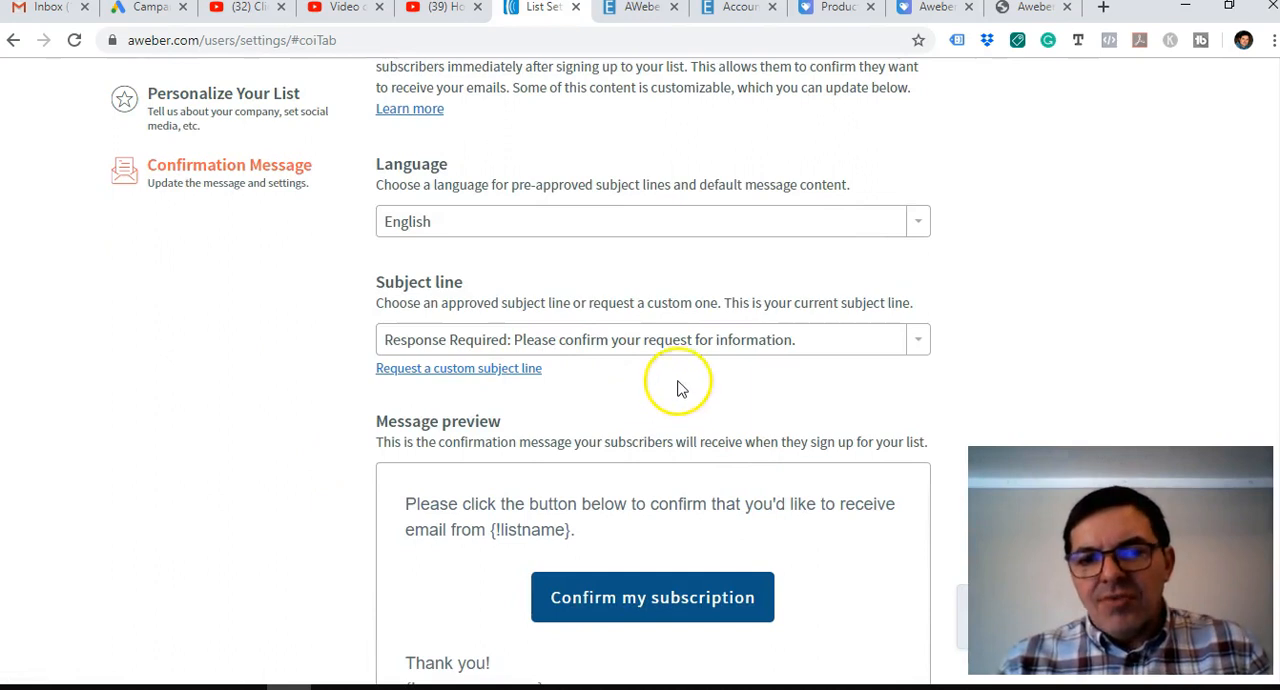
scroll(349, 420, "down", 6)
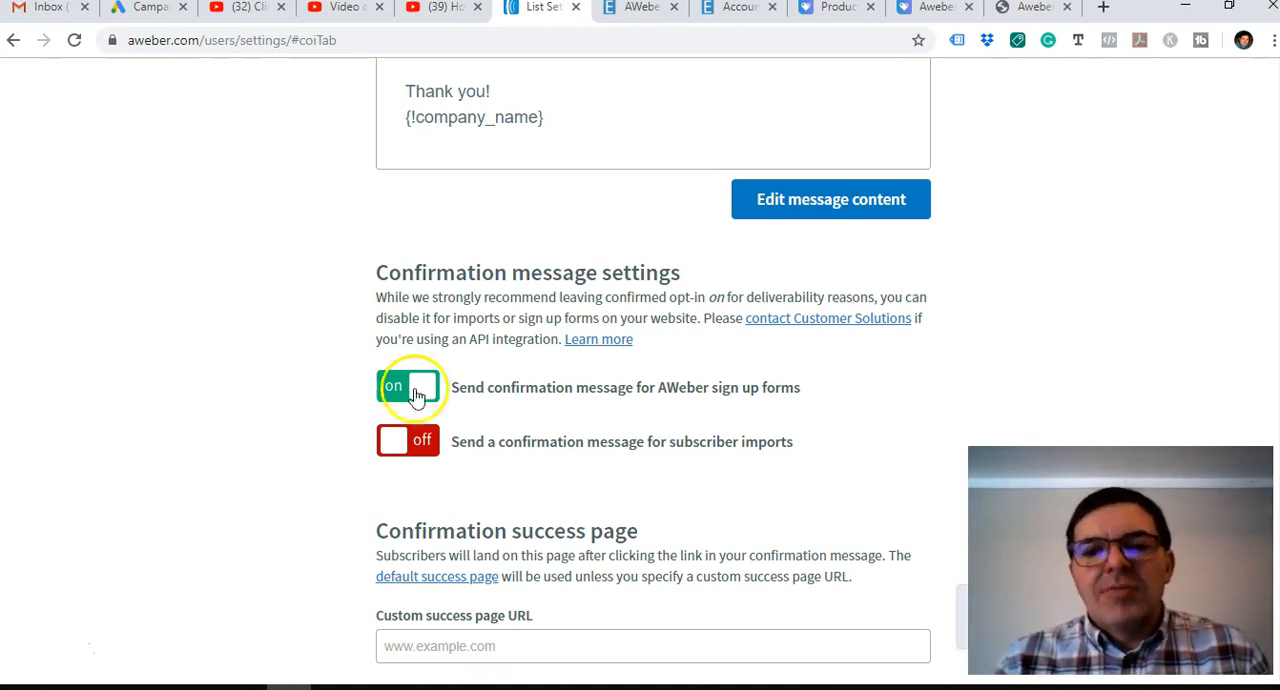
left_click_drag(452, 388, 803, 389)
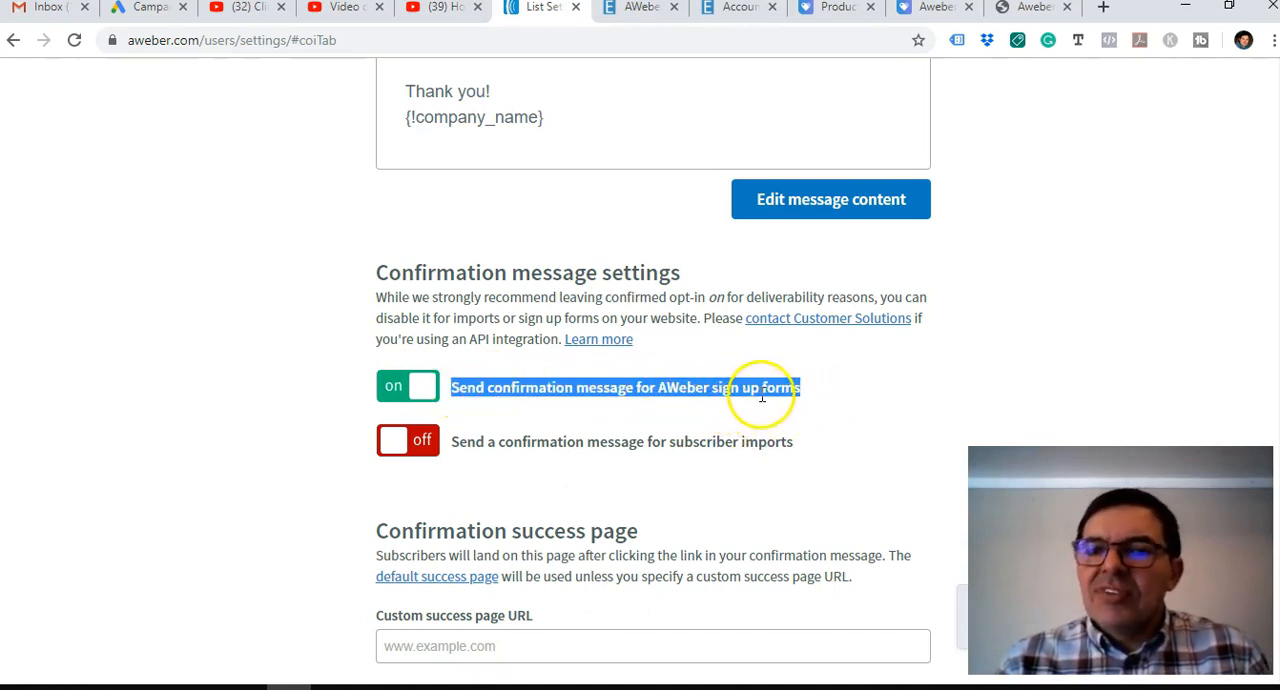
left_click(400, 388)
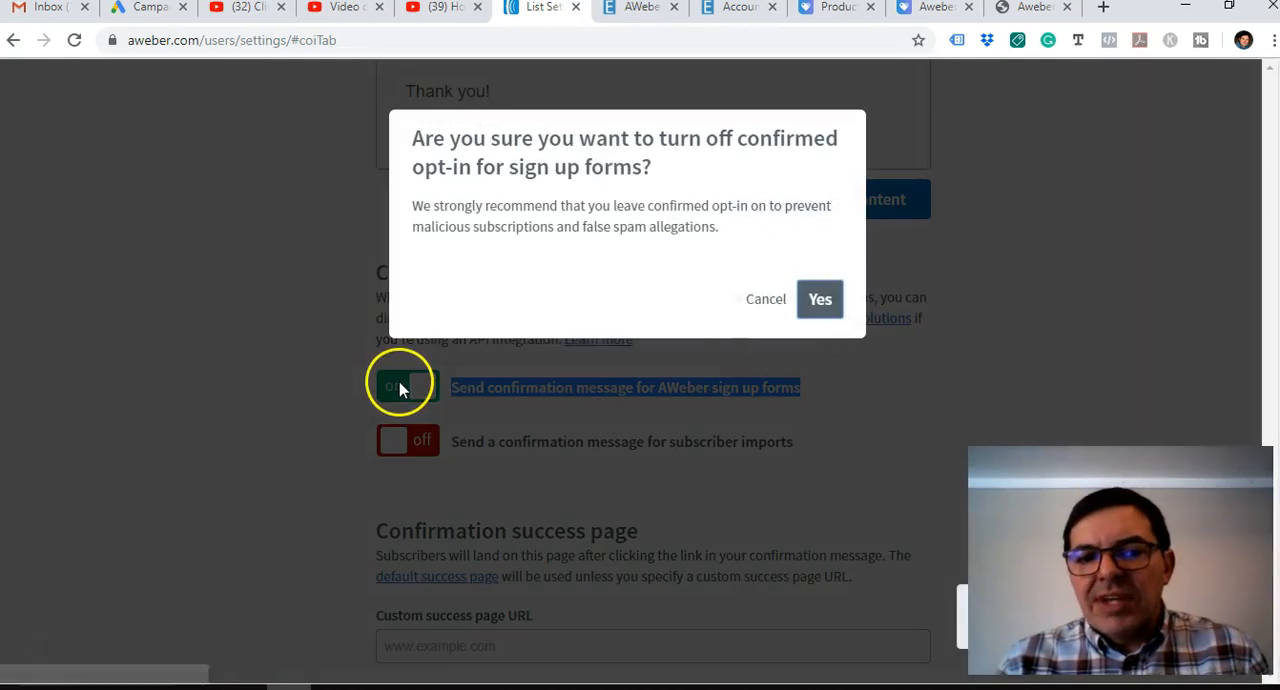
left_click(822, 300)
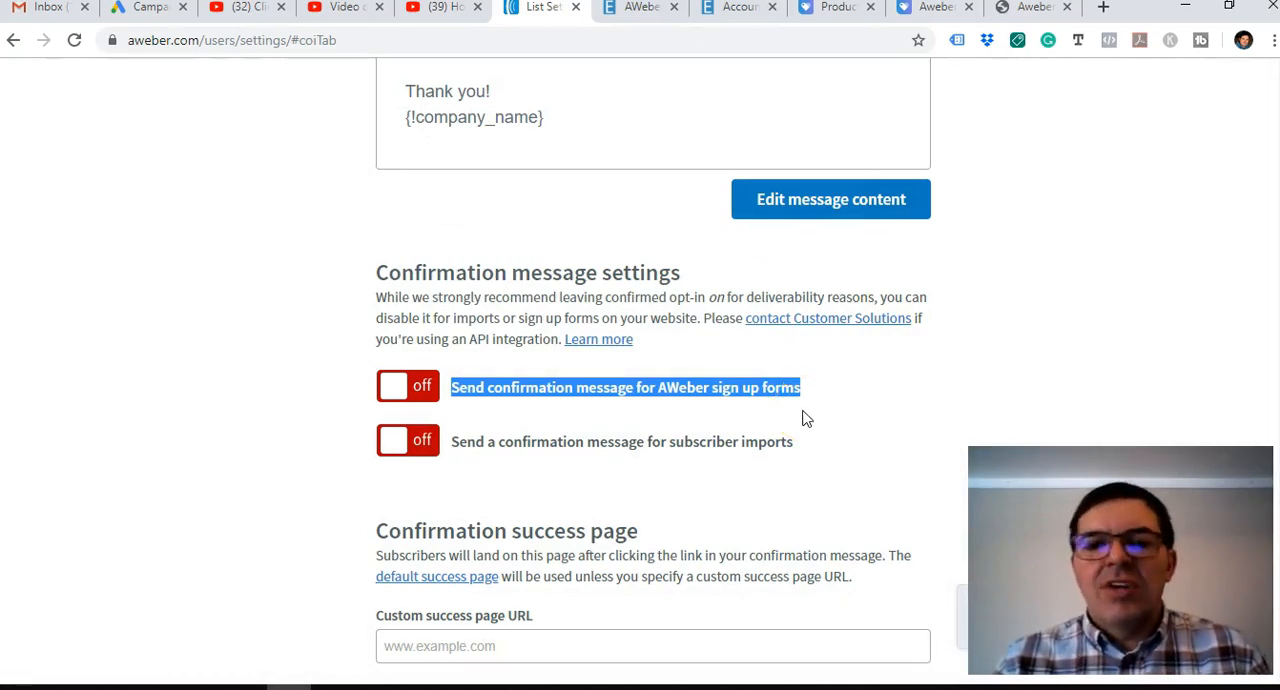
scroll(757, 423, "down", 2)
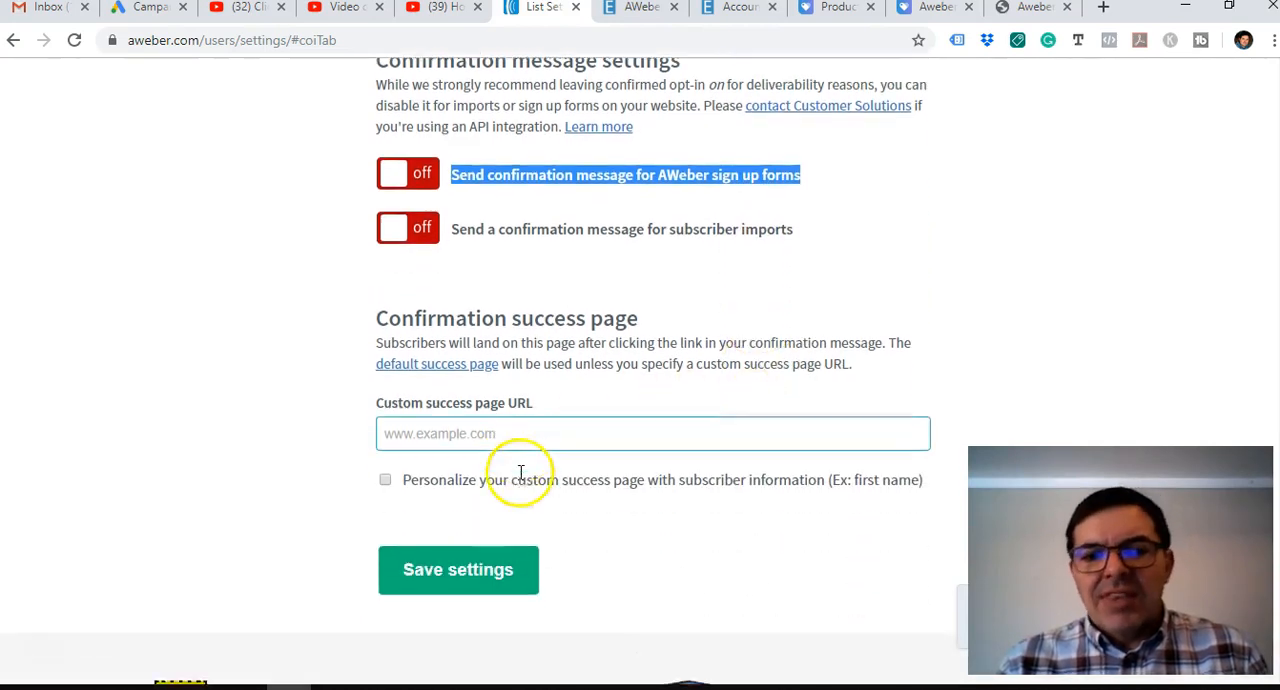
scroll(520, 472, "down", 1)
left_click(381, 337)
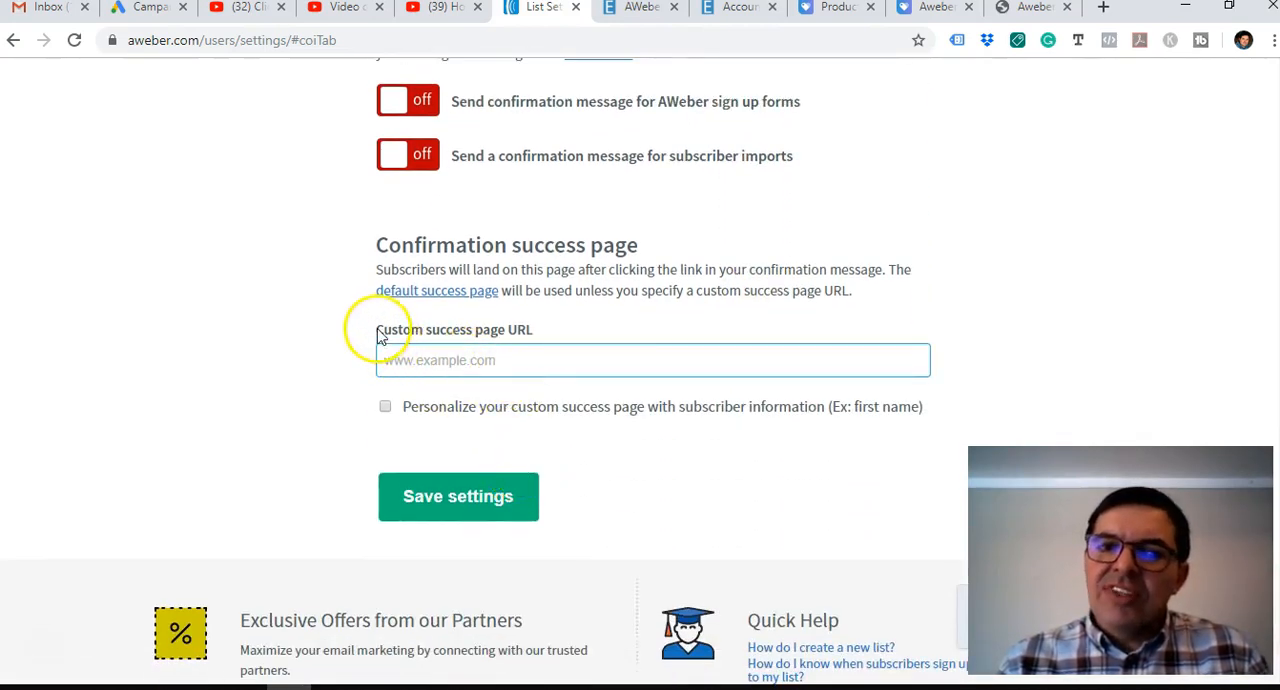
left_click_drag(381, 337, 531, 337)
left_click(513, 359)
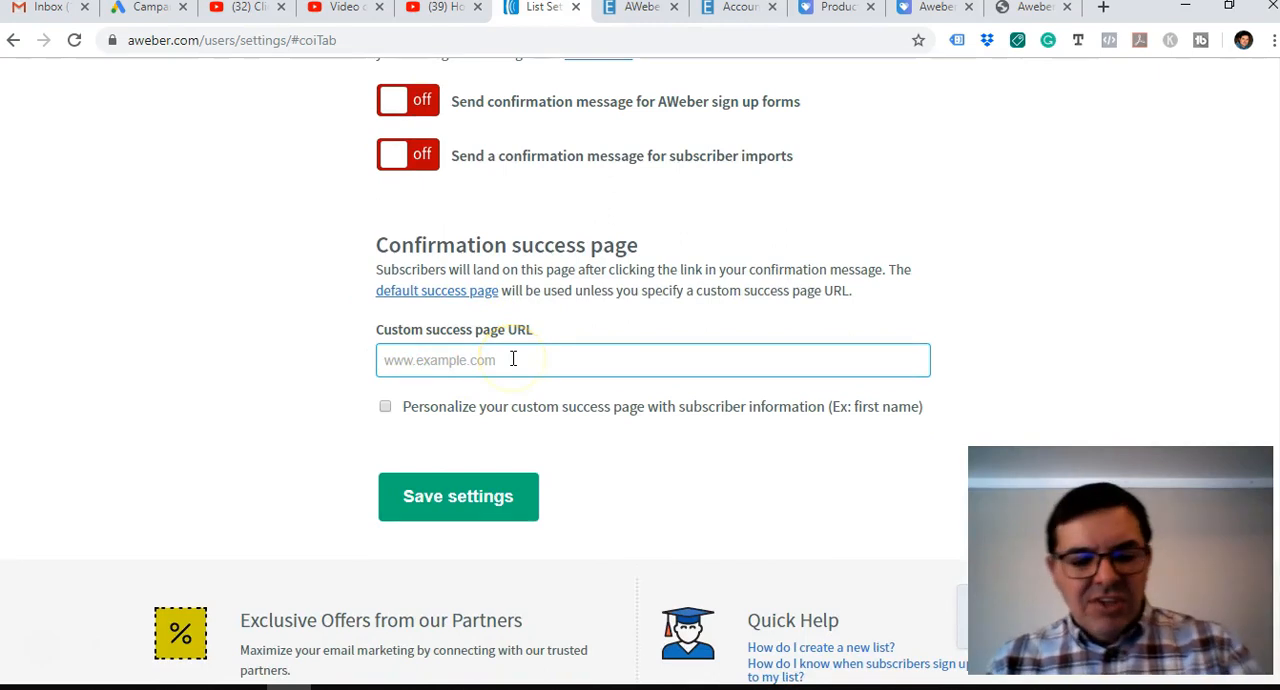
type("https://payhip.com/b/K4SL")
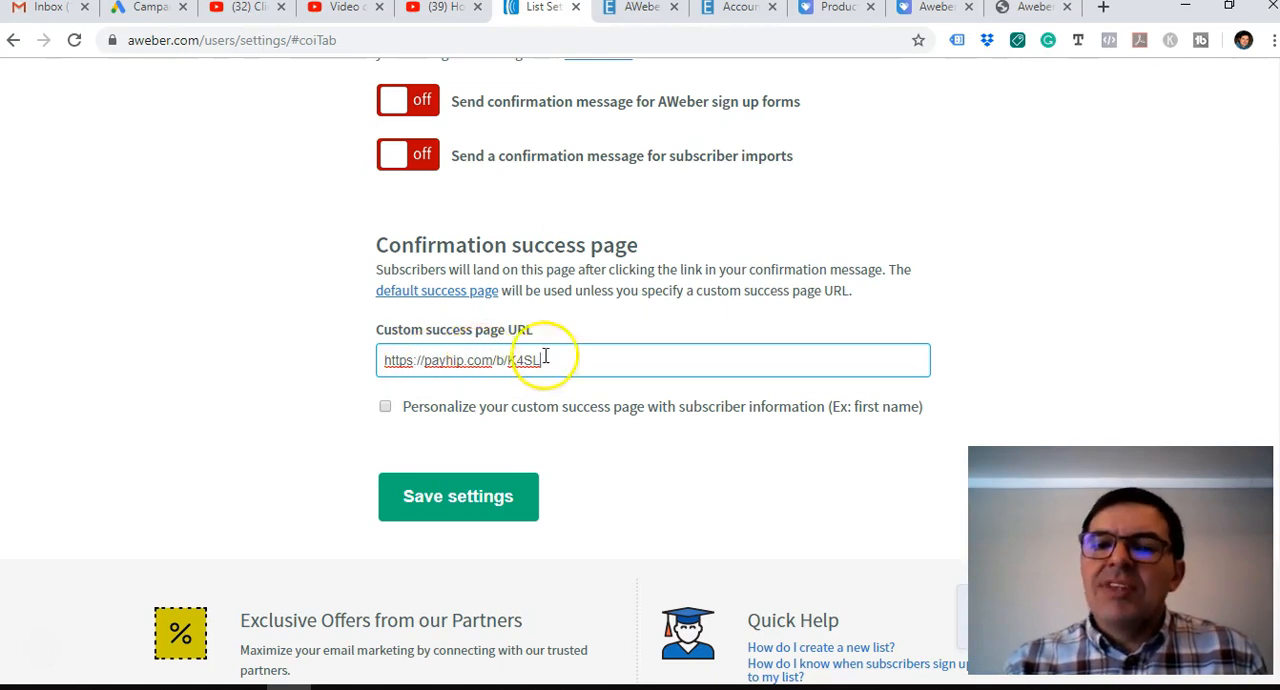
scroll(166, 320, "up", 10)
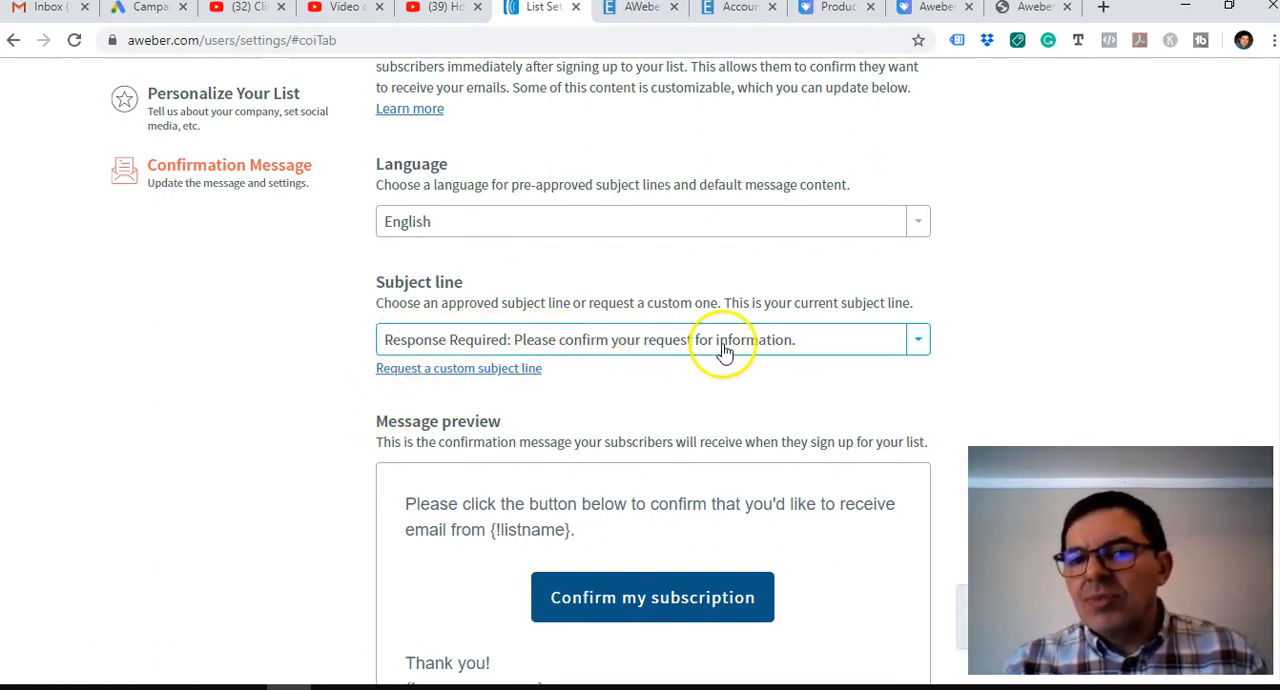
scroll(229, 414, "down", 7)
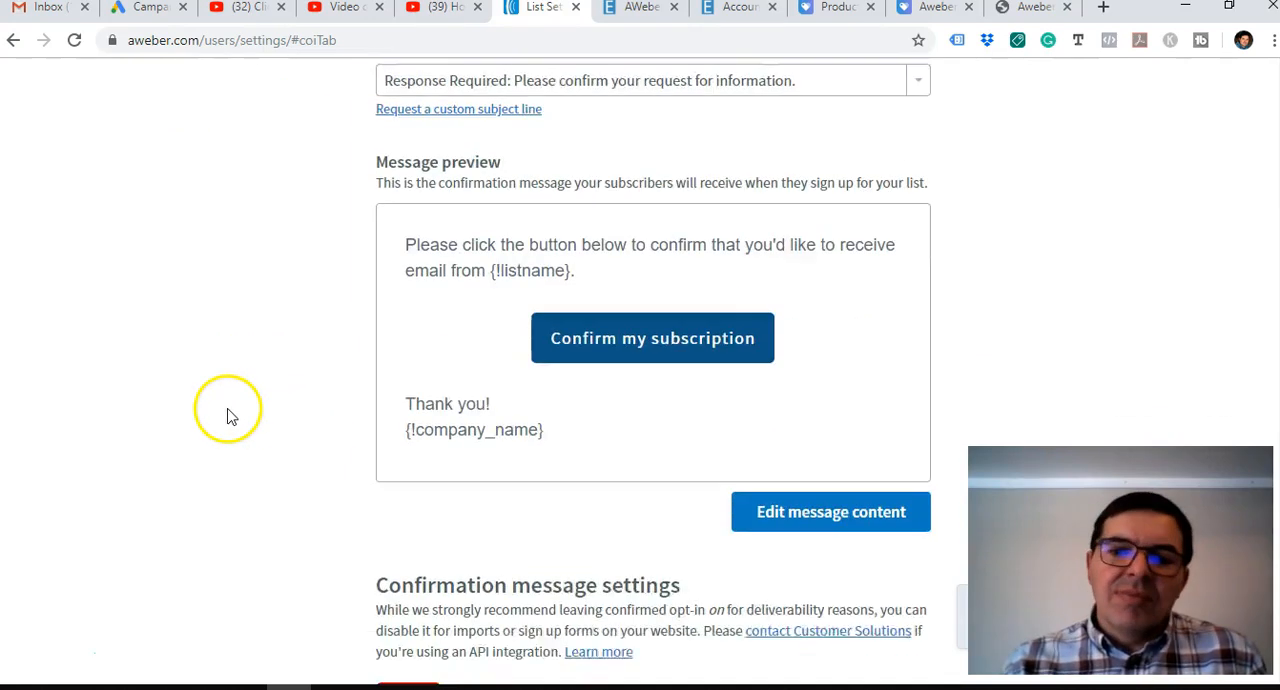
scroll(475, 388, "down", 1)
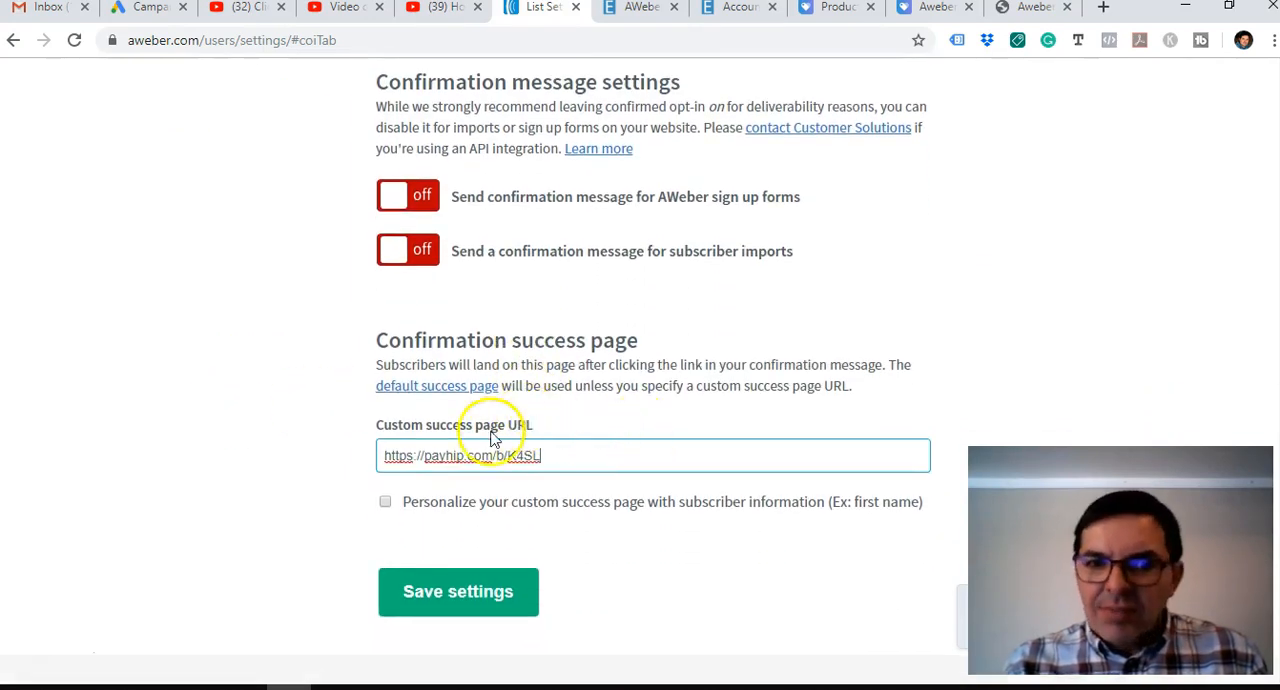
left_click(443, 608)
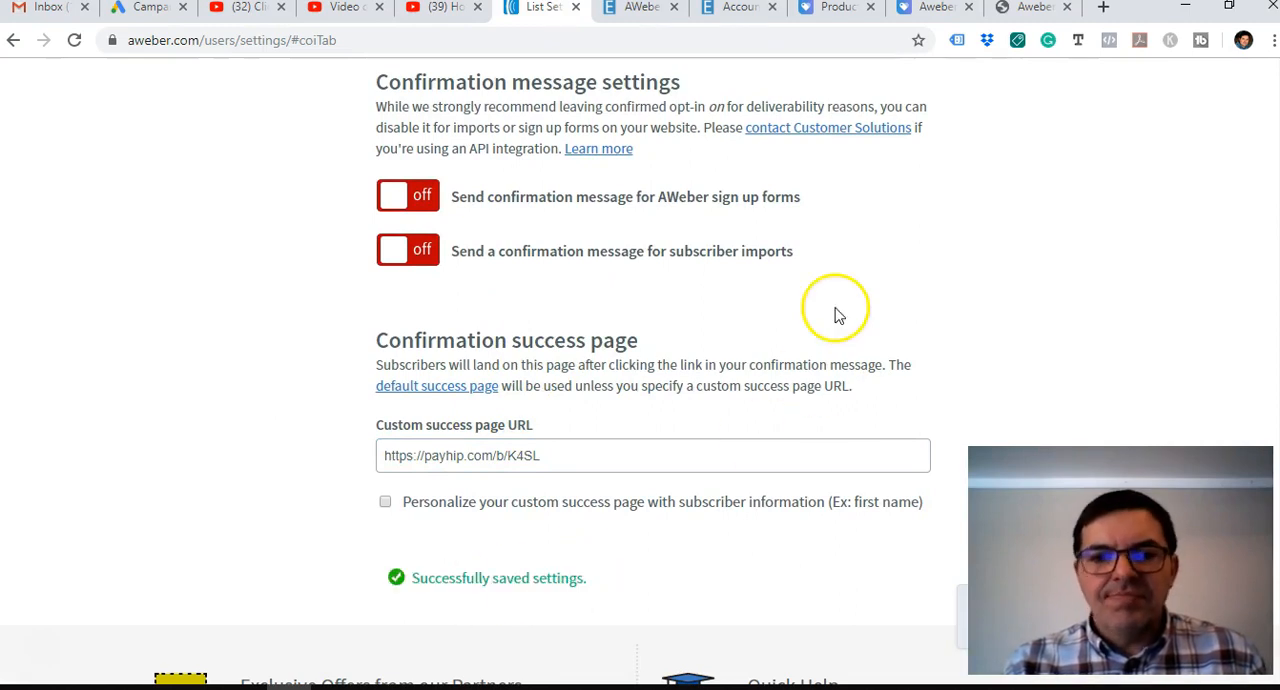
Switch to the PowerPoint presentation at the slide "Step 4: Create Your Email Confirmation Process".
scroll(822, 340, "up", 2)
scroll(822, 340, "up", 8)
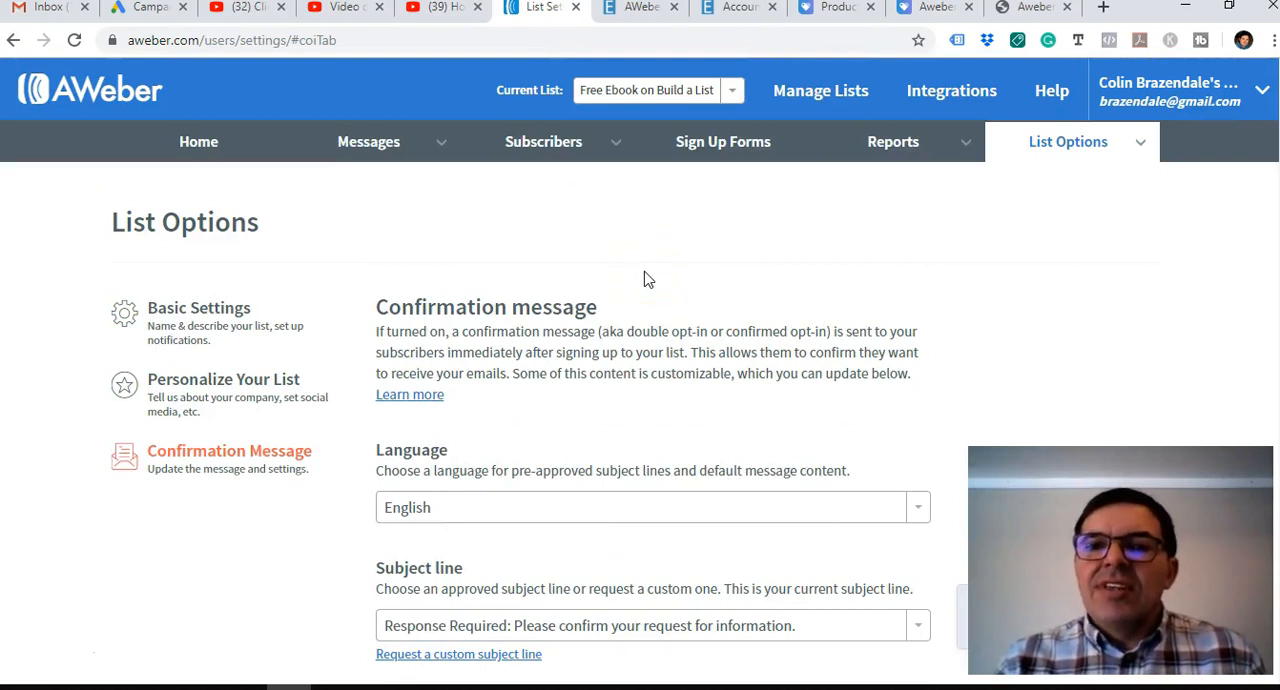
left_click(647, 298)
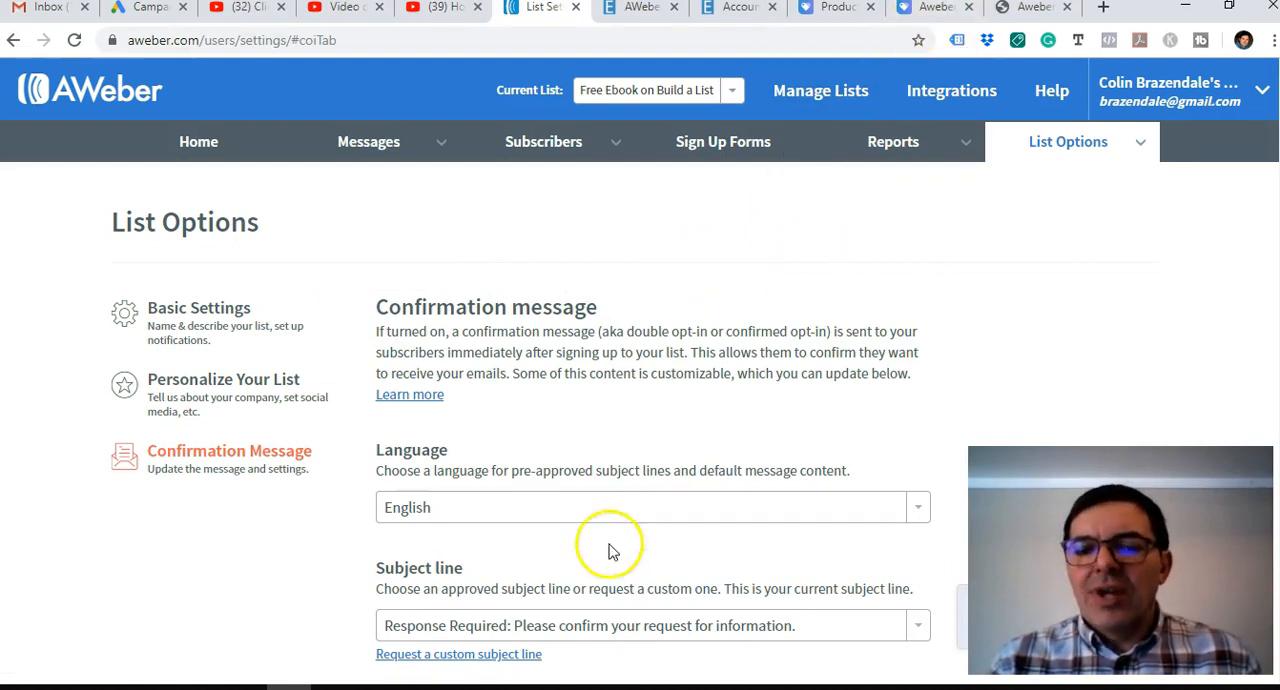
left_click(866, 688)
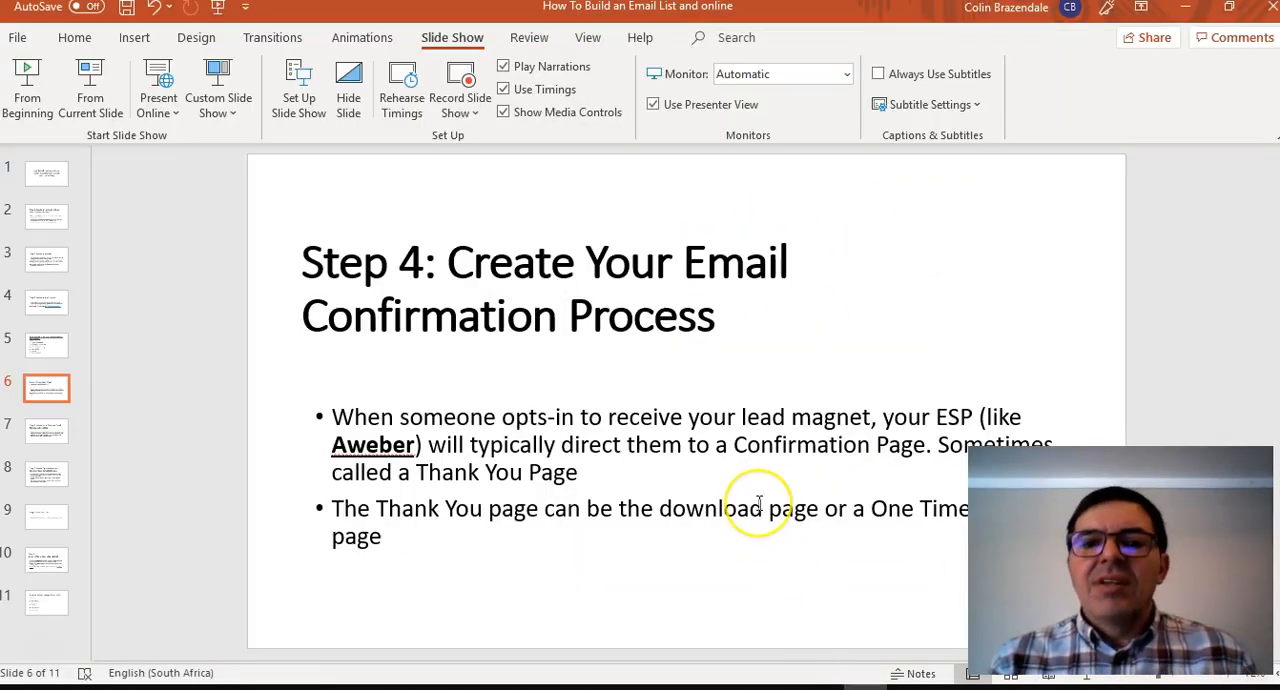